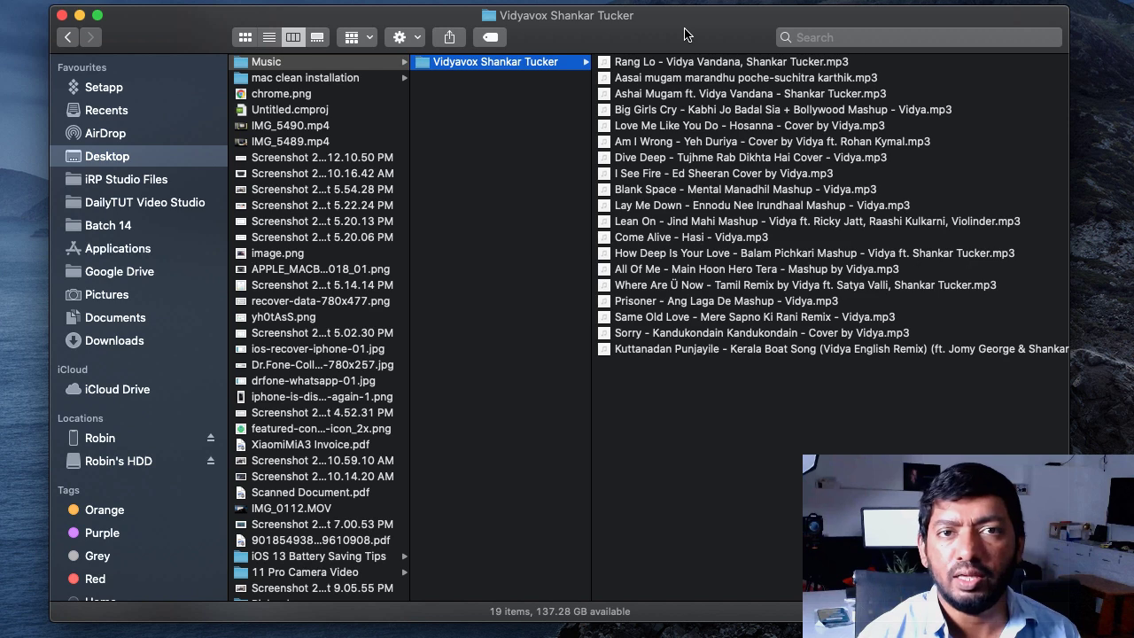
# Open the connected iPhone in a new Finder tab and show its music sync settings
pyautogui.press('super+t')
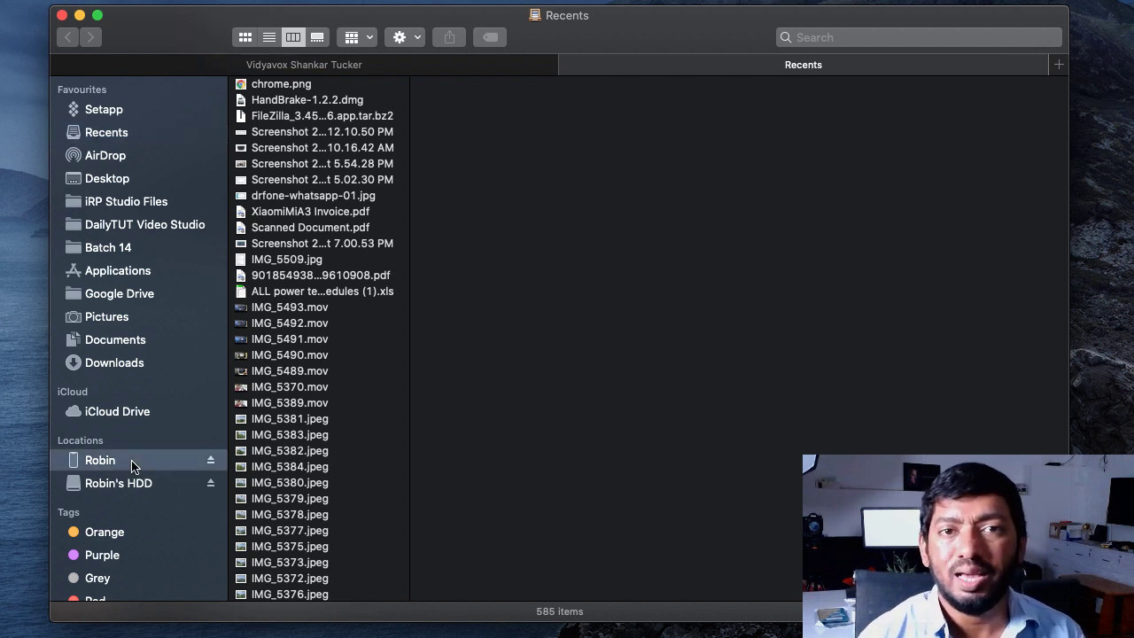
pyautogui.click(100, 460)
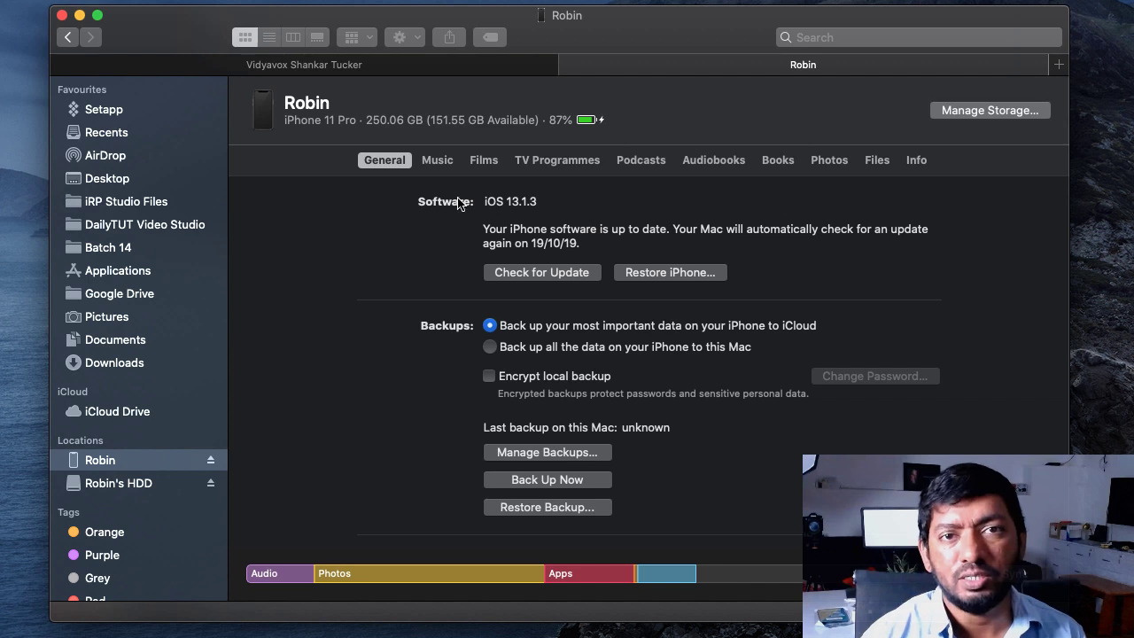
pyautogui.click(438, 160)
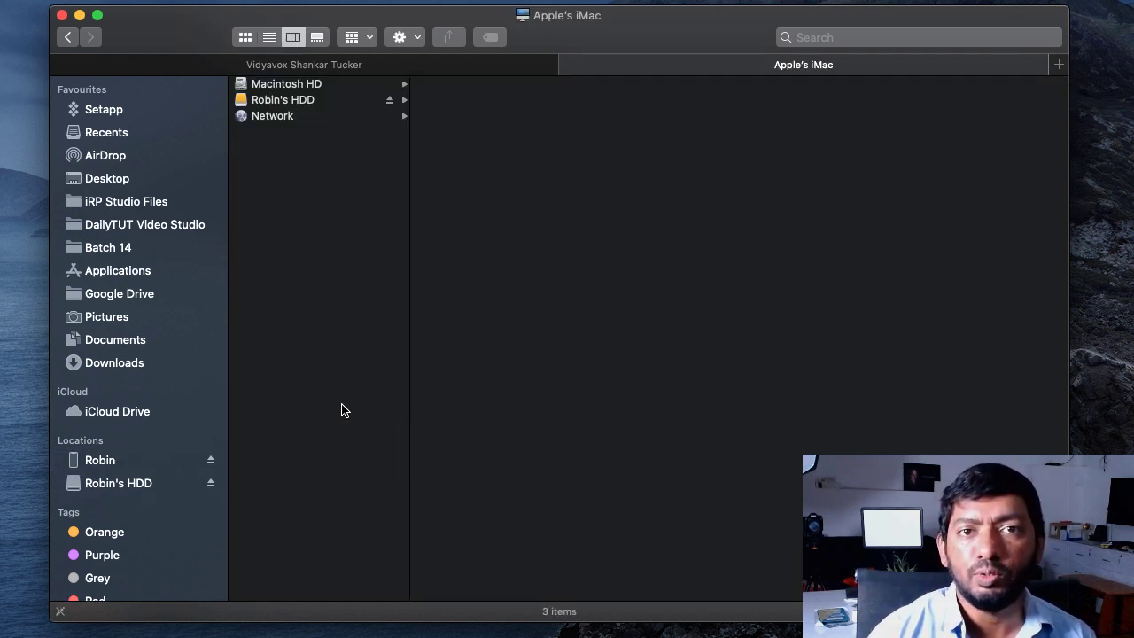
pyautogui.click(140, 462)
pyautogui.click(434, 160)
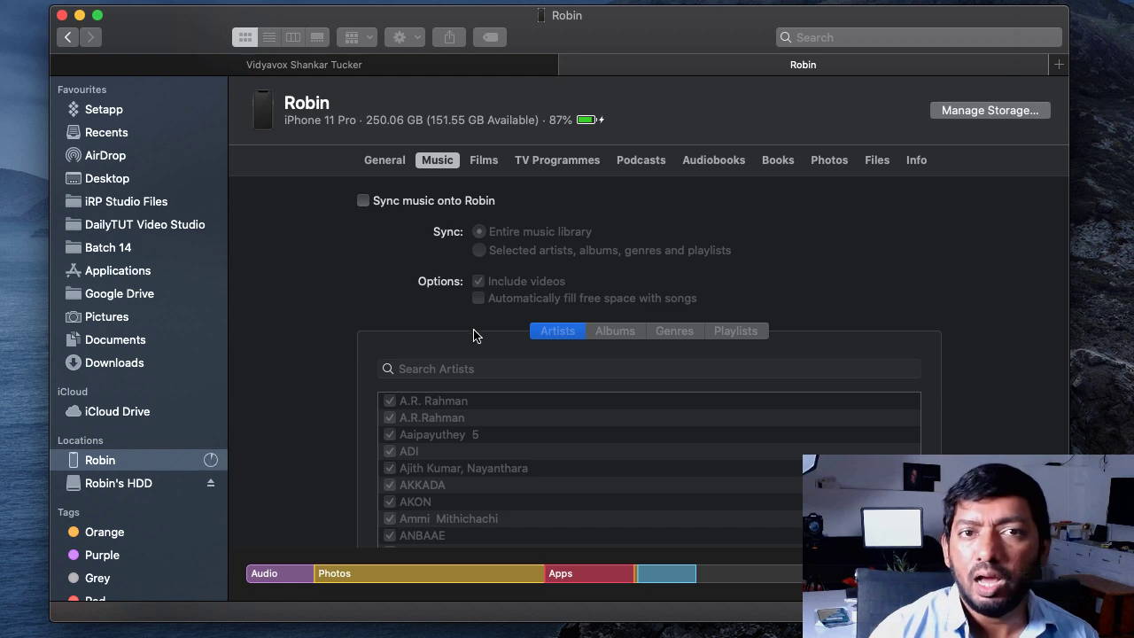
# Examine the iPhone's music sync options and go back to its general settings
pyautogui.scroll(-3, 620, 370)
pyautogui.scroll(3, 620, 369)
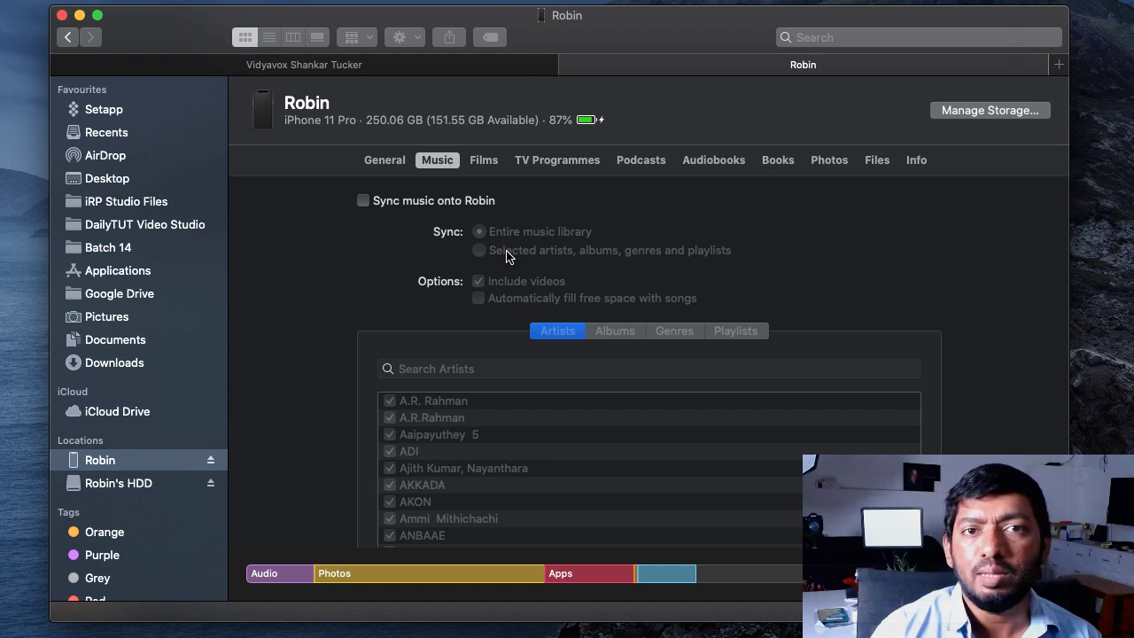
pyautogui.scroll(-2, 580, 257)
pyautogui.scroll(2, 579, 254)
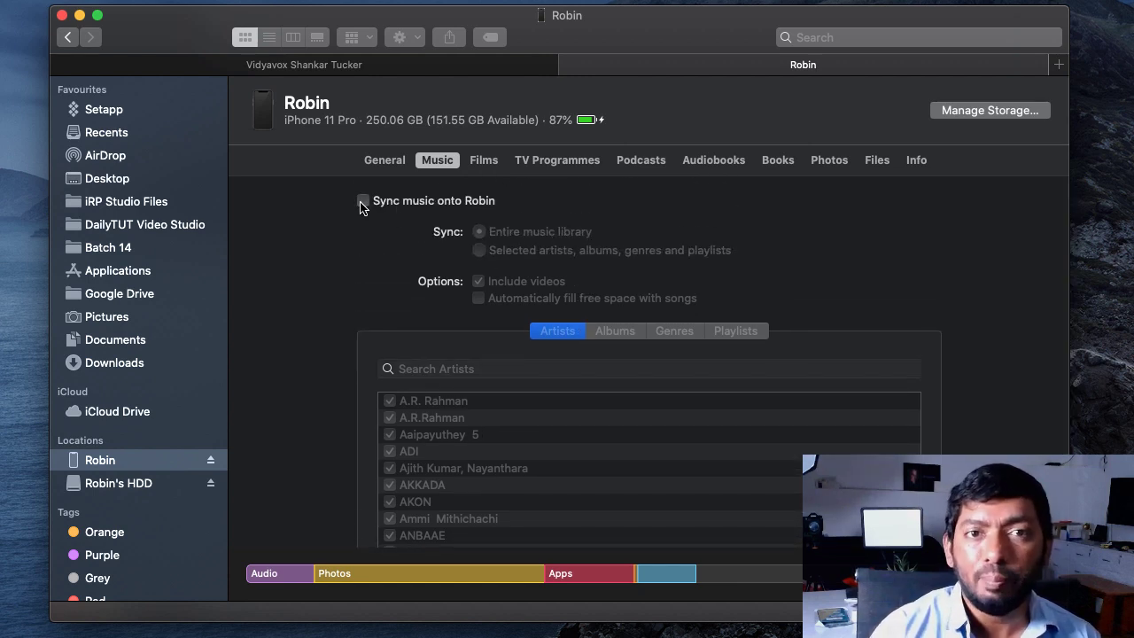
pyautogui.scroll(-2, 360, 206)
pyautogui.scroll(2, 354, 210)
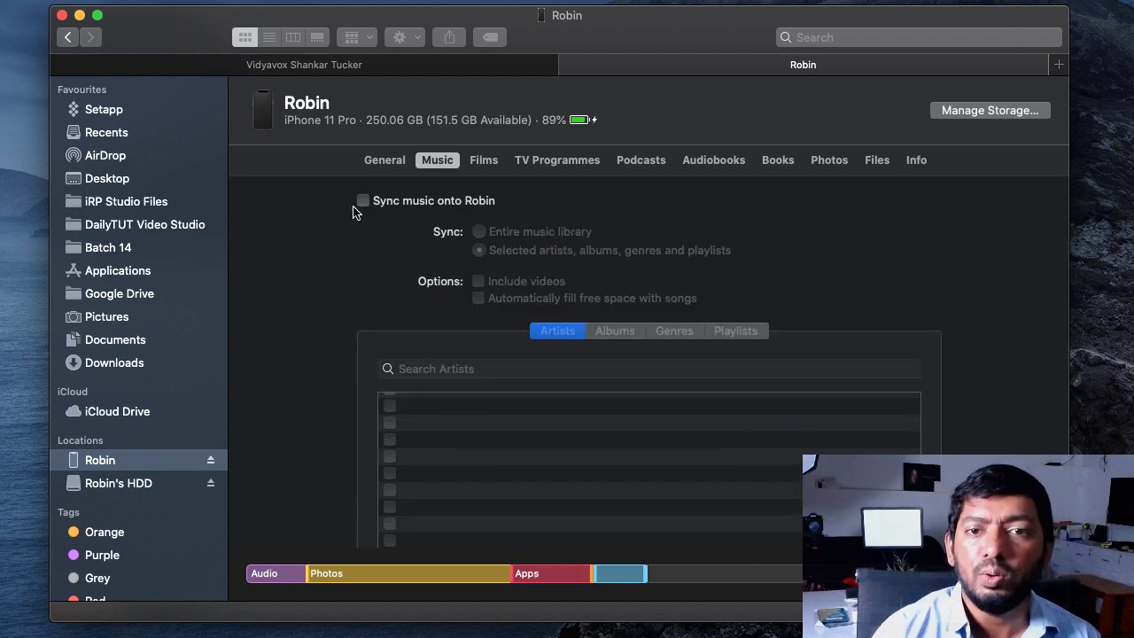
pyautogui.click(381, 163)
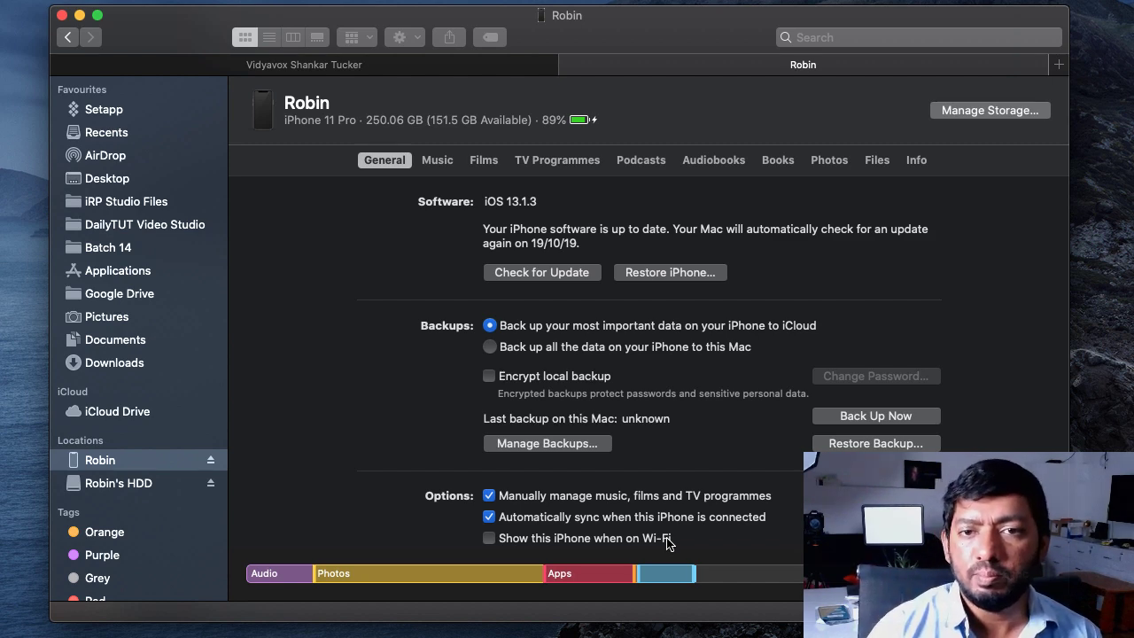
# Copy the song "Aasai mugam marandhu poche" from the Finder folder onto the iPhone in the Music app and select it there
pyautogui.hotkey('ctrl', 'Tab')
pyautogui.click(664, 173)
pyautogui.moveTo(628, 124); pyautogui.dragTo(393, 285)
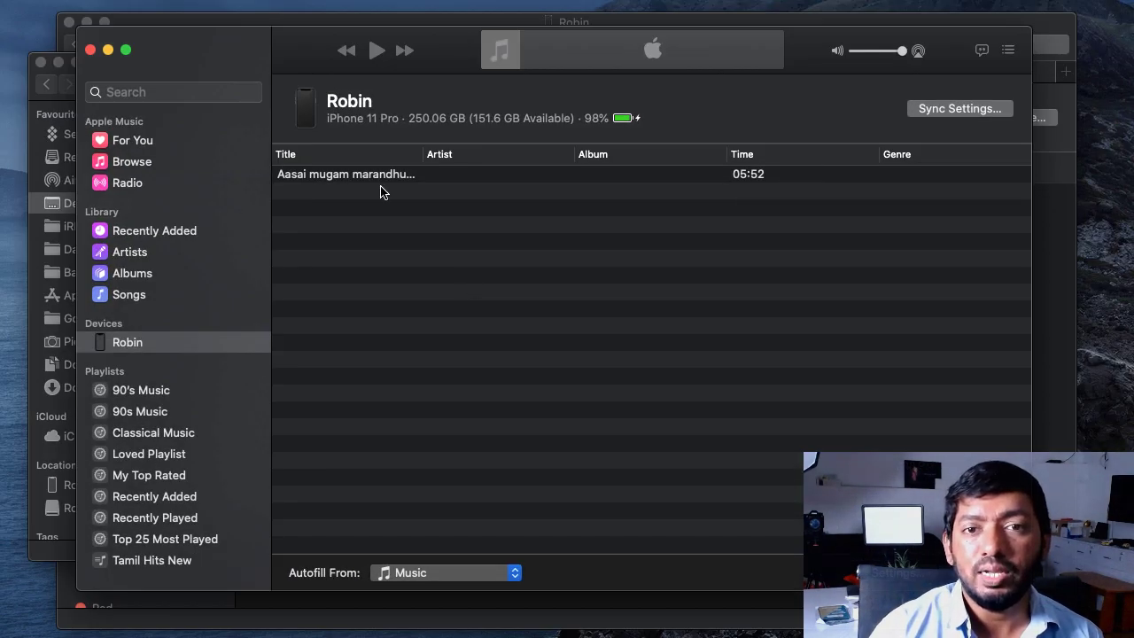
pyautogui.click(372, 178)
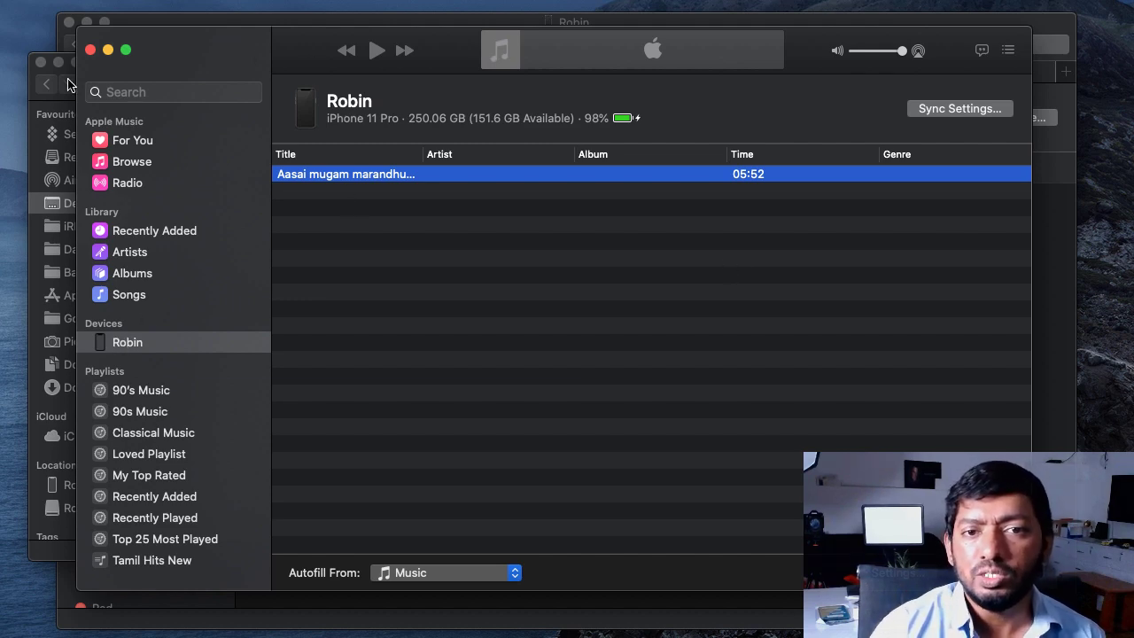
# Rearrange the windows and copy the folder's other songs, leaving out "Aasai mugam marandhu poche", onto the iPhone in Music
pyautogui.moveTo(298, 50); pyautogui.dragTo(389, 29)
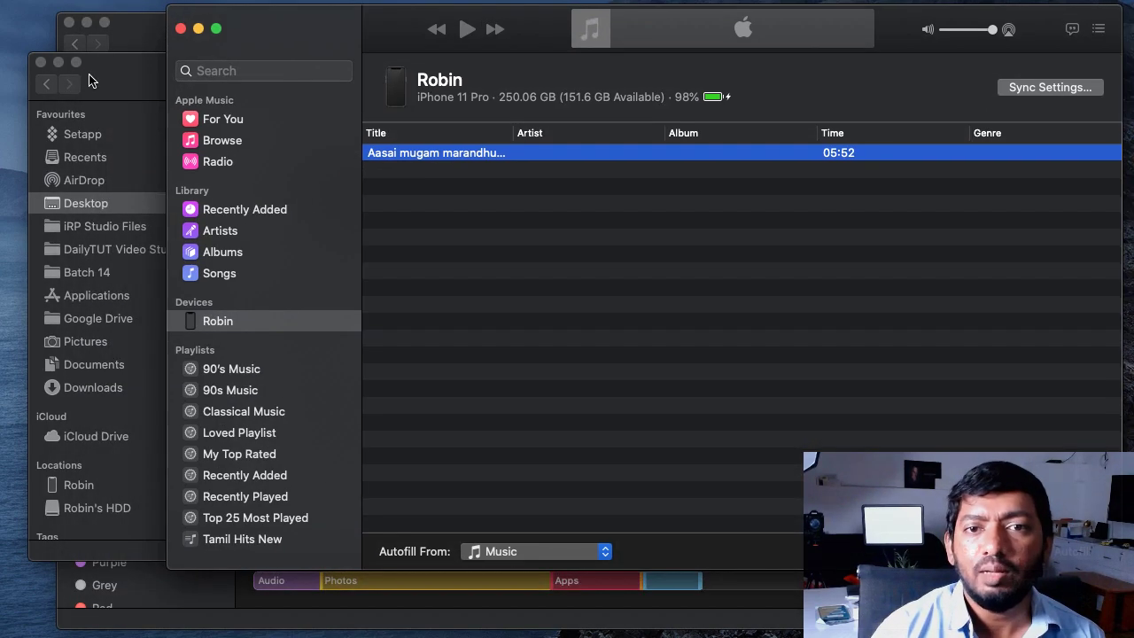
pyautogui.moveTo(73, 80); pyautogui.dragTo(71, 129)
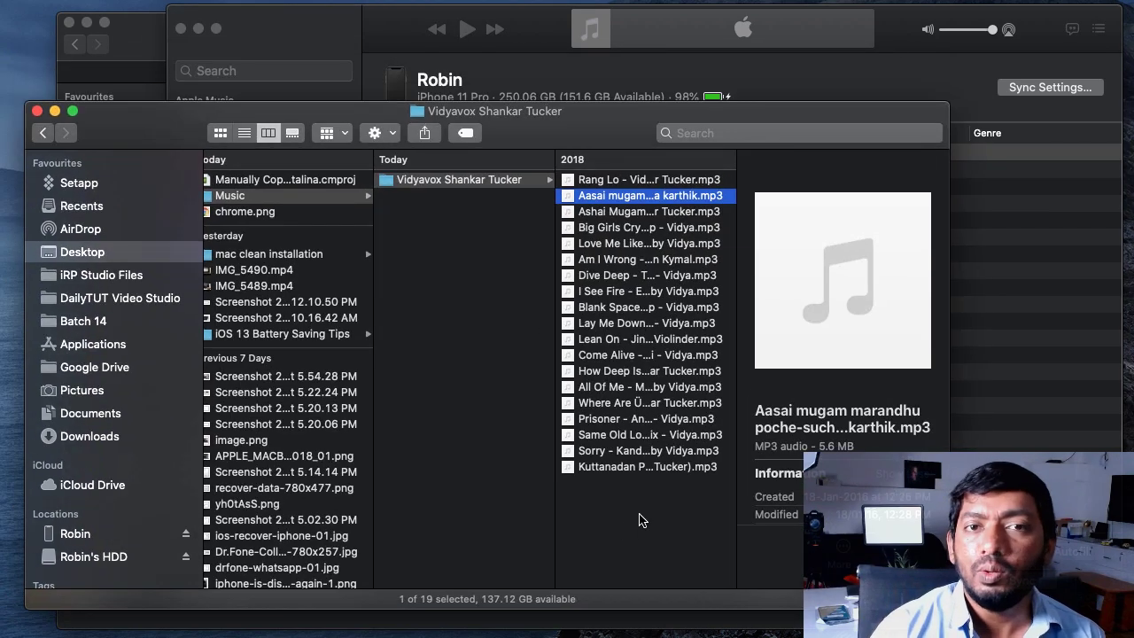
pyautogui.moveTo(643, 520); pyautogui.dragTo(1037, 257)
pyautogui.keyDown('super'); pyautogui.click(628, 196); pyautogui.keyUp('super')
pyautogui.click(1010, 333)
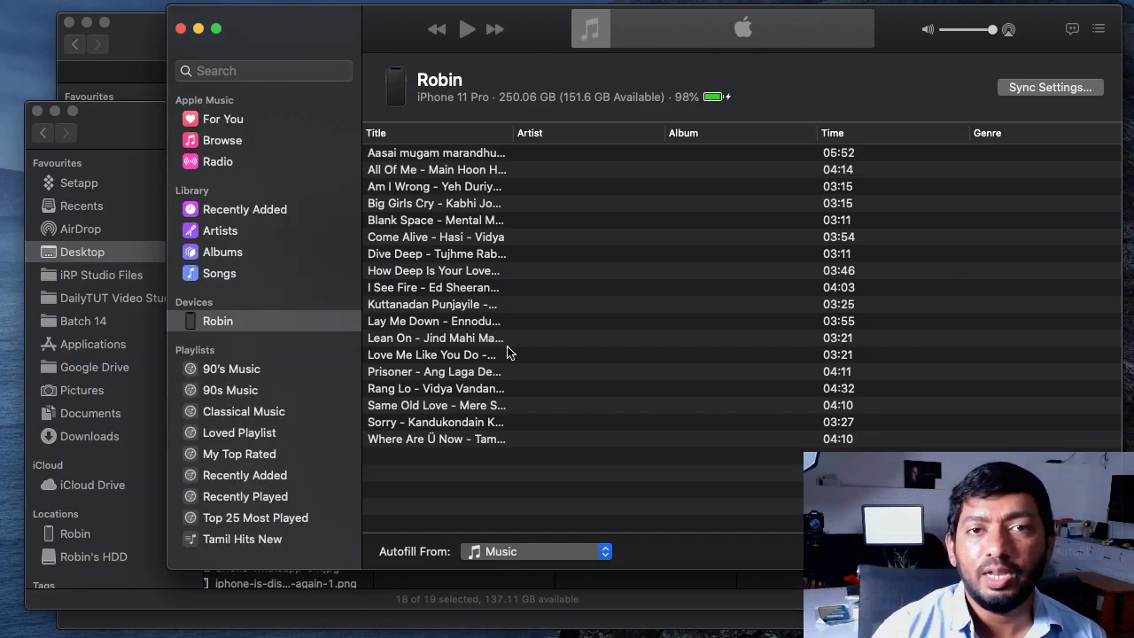
# Delete all songs from the iPhone's music list, from "Aasai mugam marandhu" through "Where Are Ü Now"
pyautogui.click(457, 221)
pyautogui.click(434, 160)
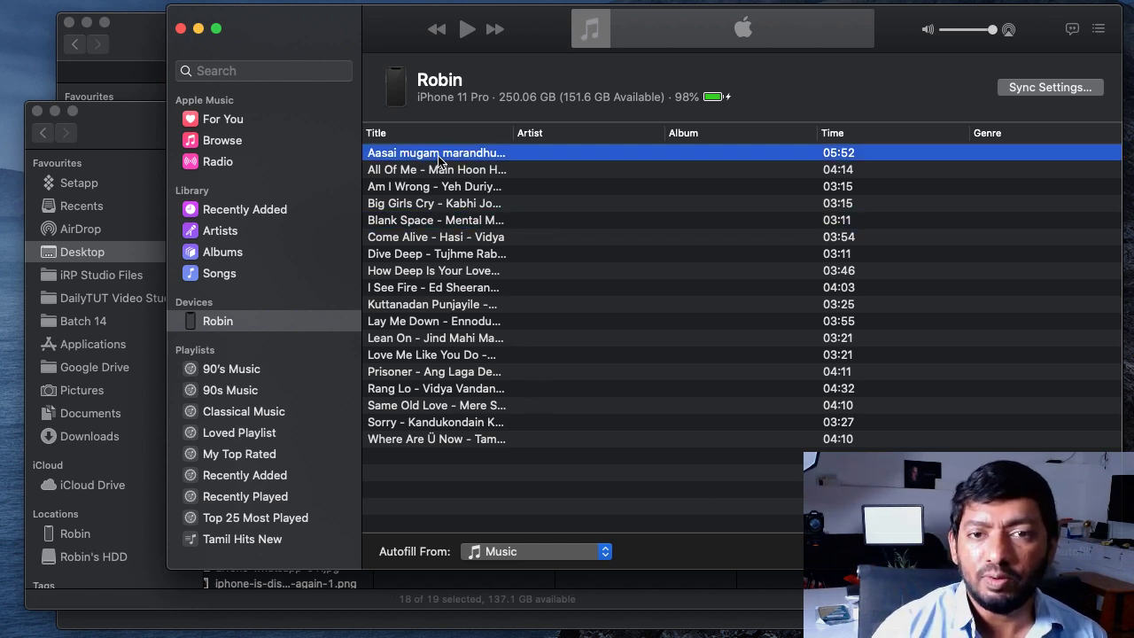
pyautogui.keyDown('shift'); pyautogui.click(429, 442); pyautogui.keyUp('shift')
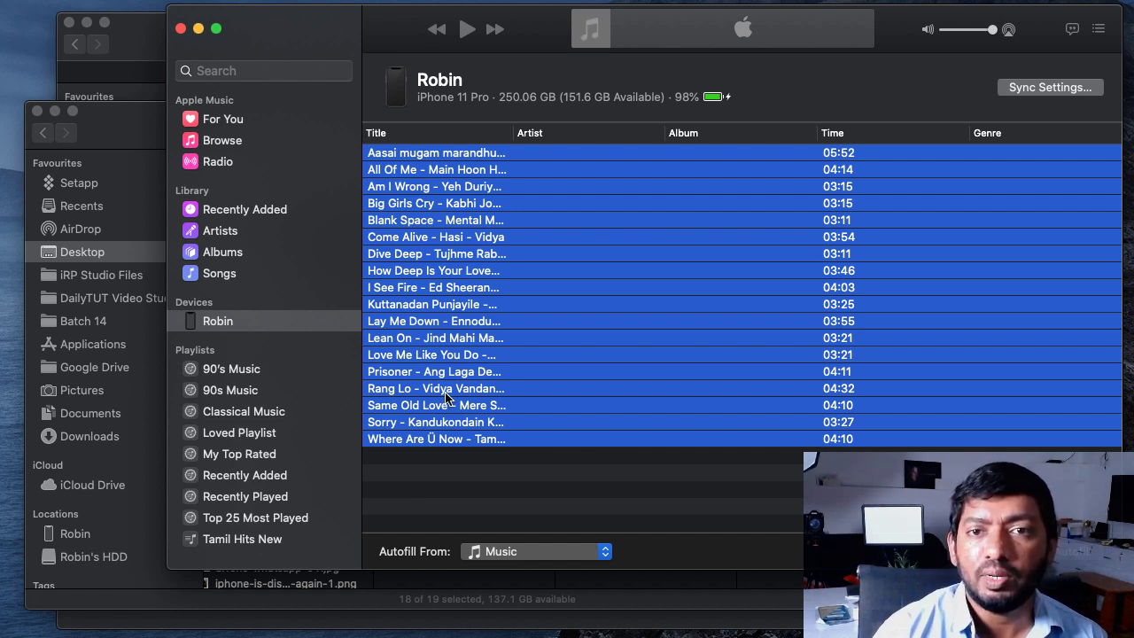
pyautogui.press('Delete')
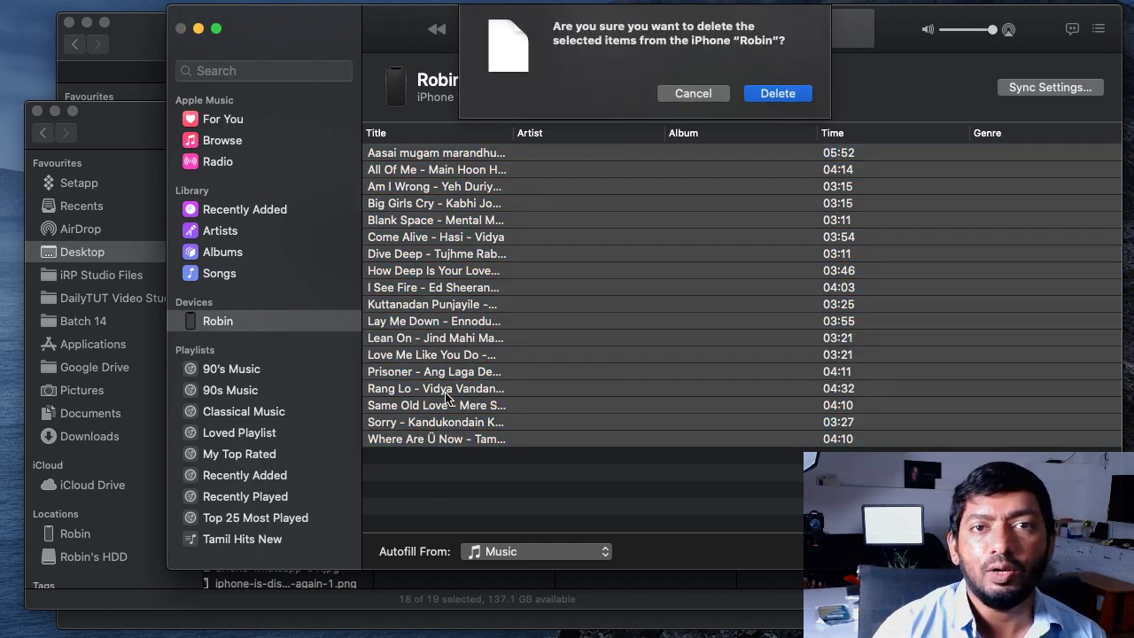
pyautogui.click(769, 94)
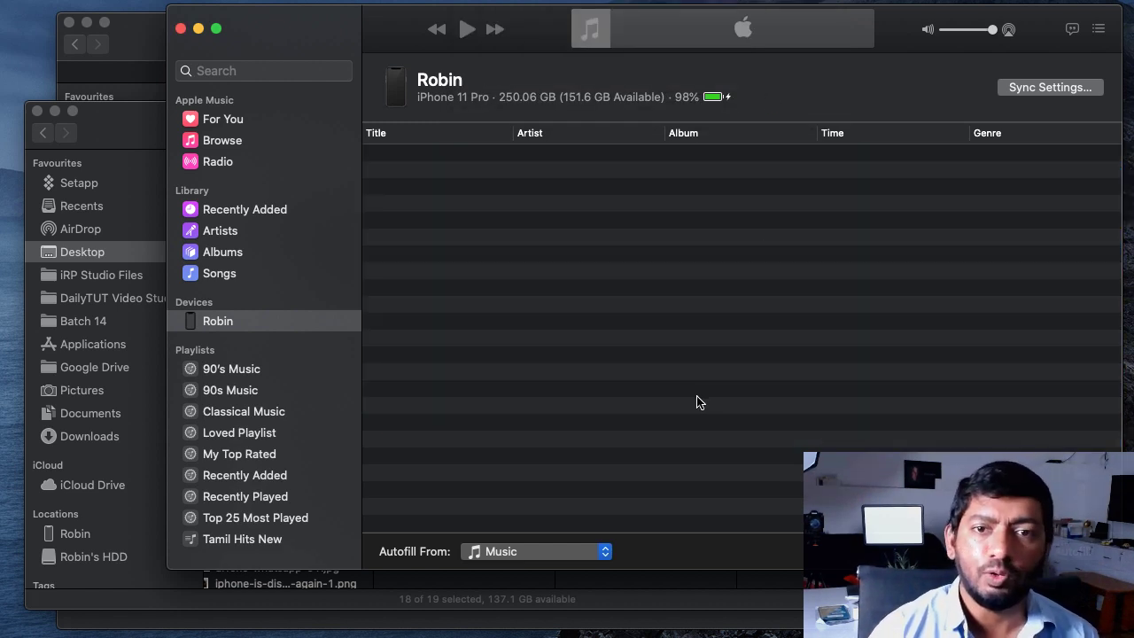
# Switch to the TV app, look at Watch Now, and open the connected iPhone from the library
pyautogui.click(145, 109)
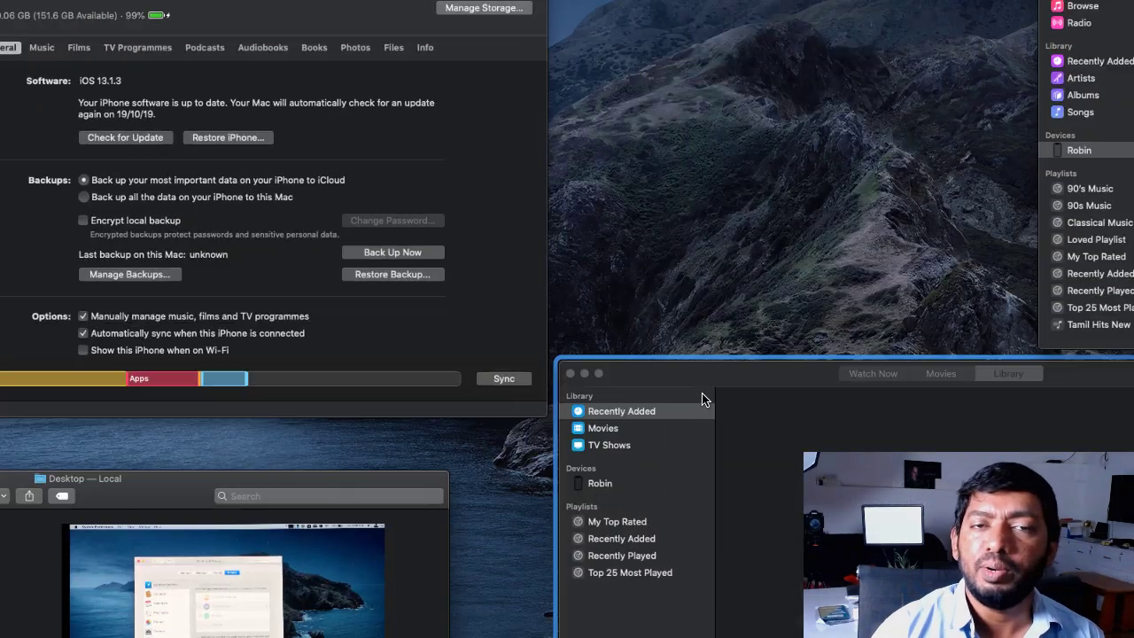
pyautogui.click(638, 416)
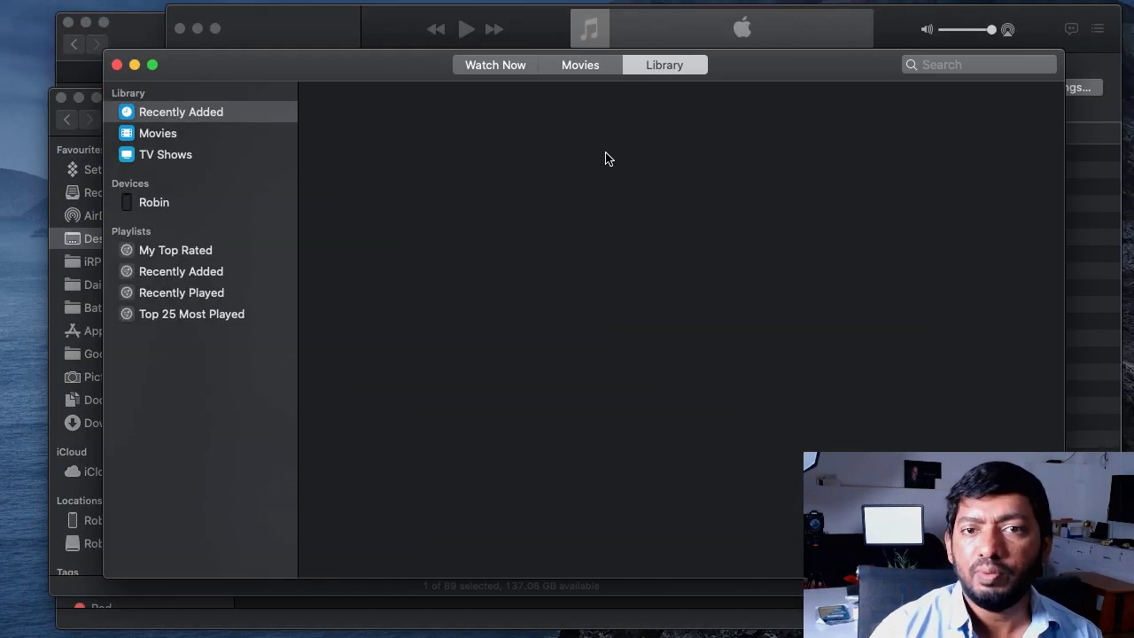
pyautogui.click(481, 67)
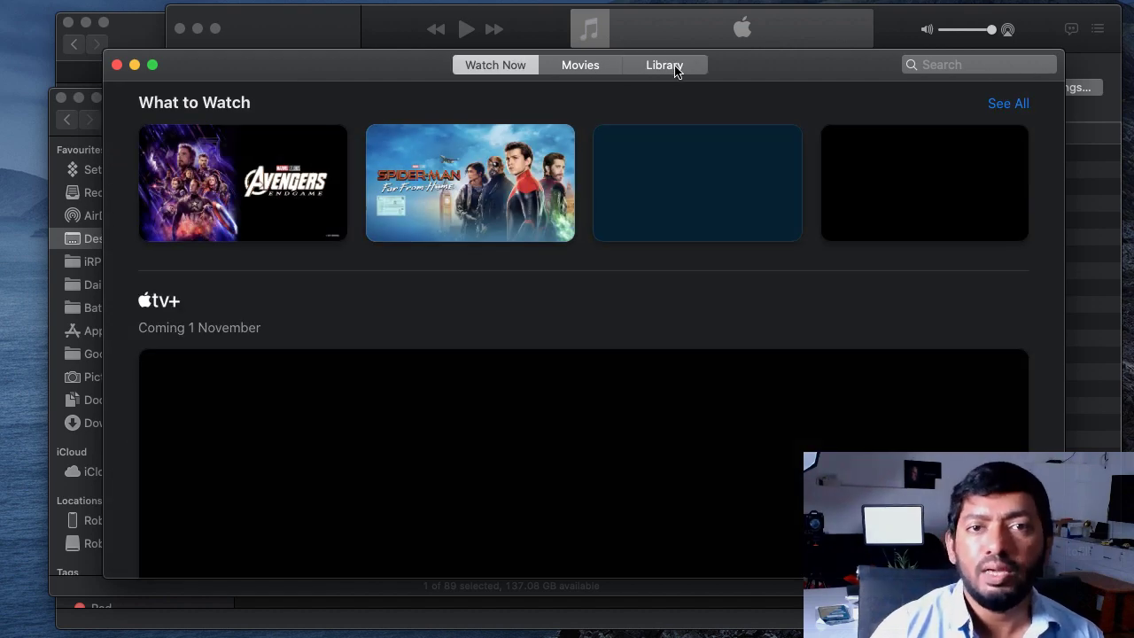
pyautogui.click(676, 71)
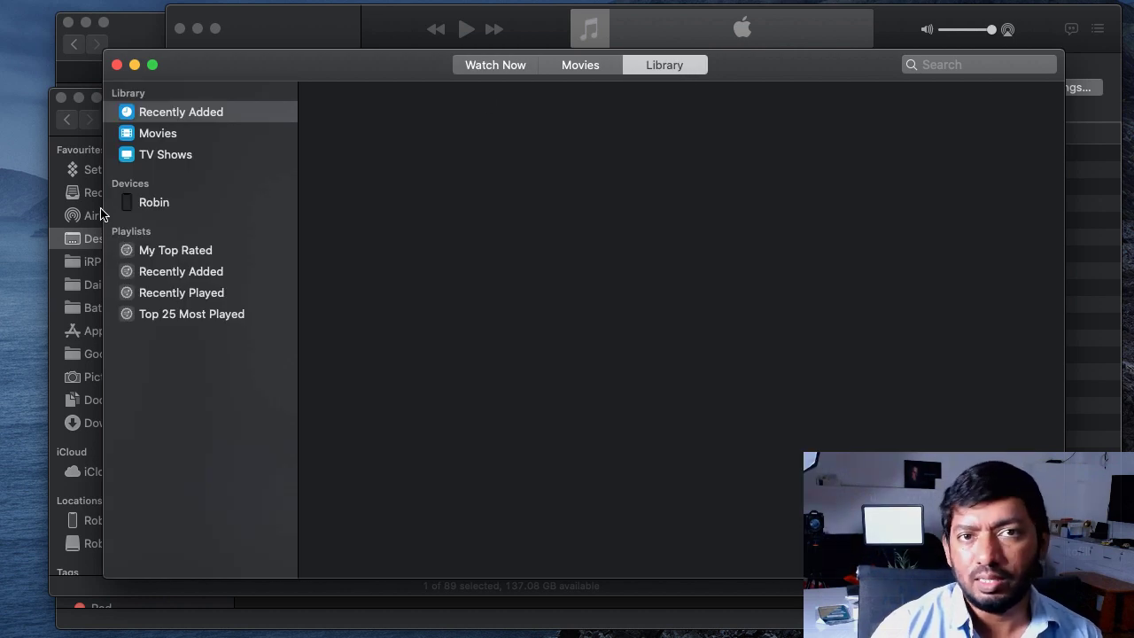
pyautogui.click(158, 205)
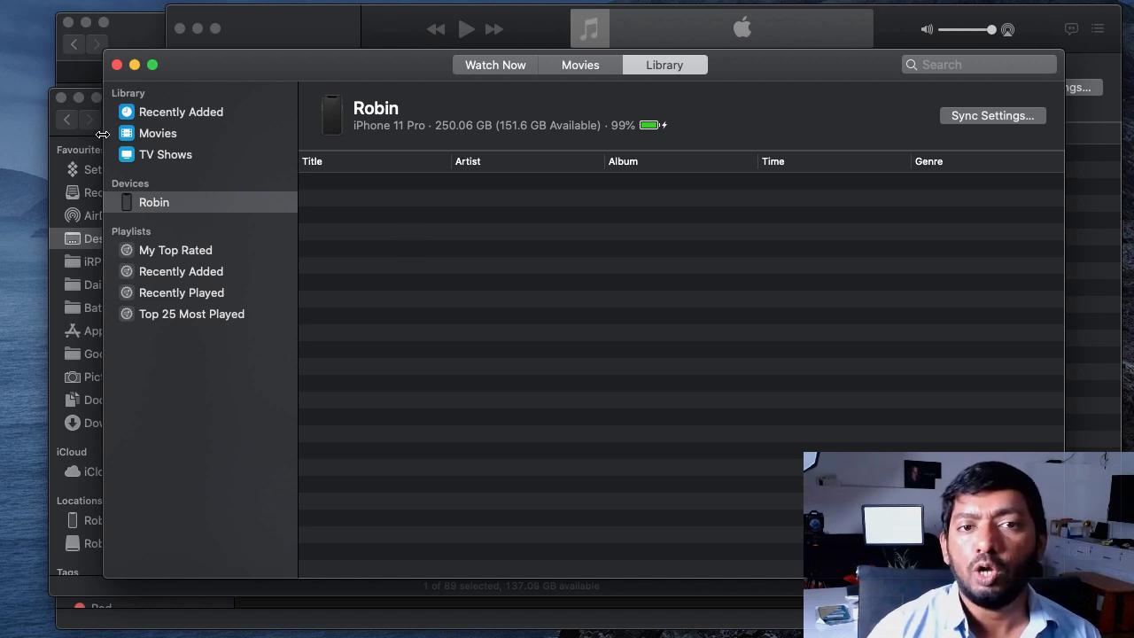
# Copy IMG_0112.MOV from the Desktop folder onto the iPhone in the TV app
pyautogui.click(71, 239)
pyautogui.moveTo(317, 377); pyautogui.dragTo(1033, 334)
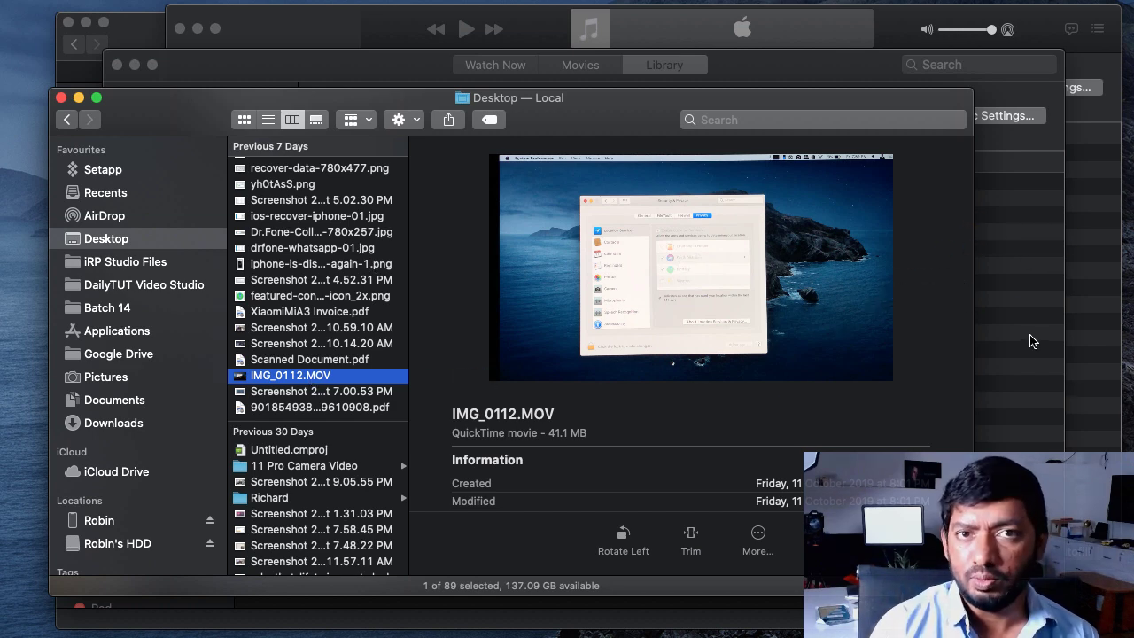
pyautogui.click(1033, 339)
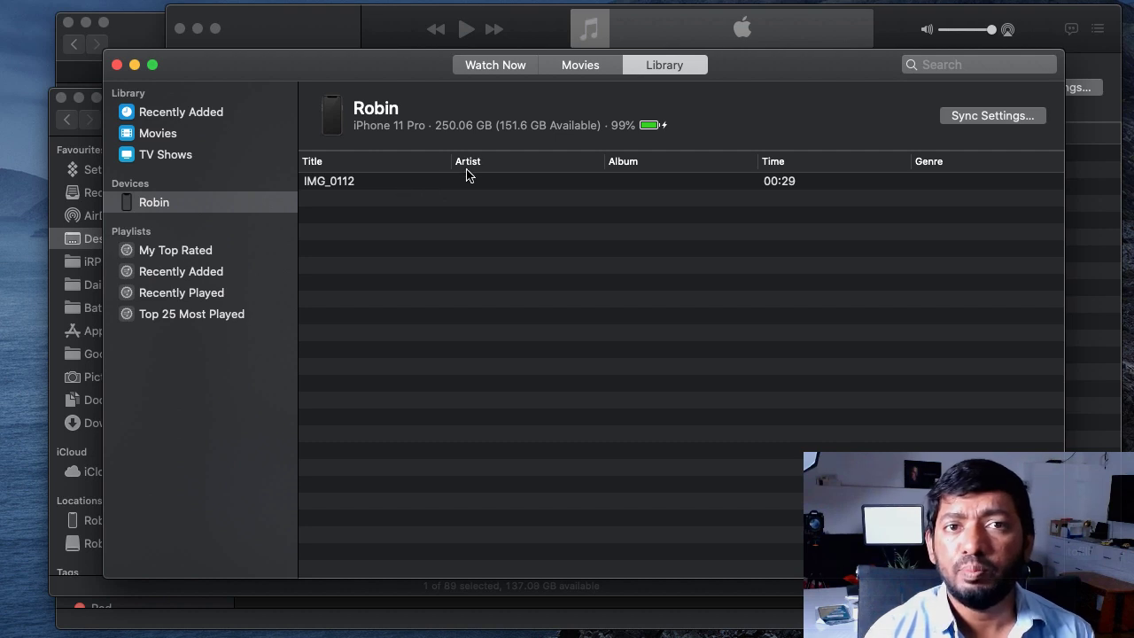
# Delete the IMG_0112 video from the iPhone in the TV app
pyautogui.click(381, 181)
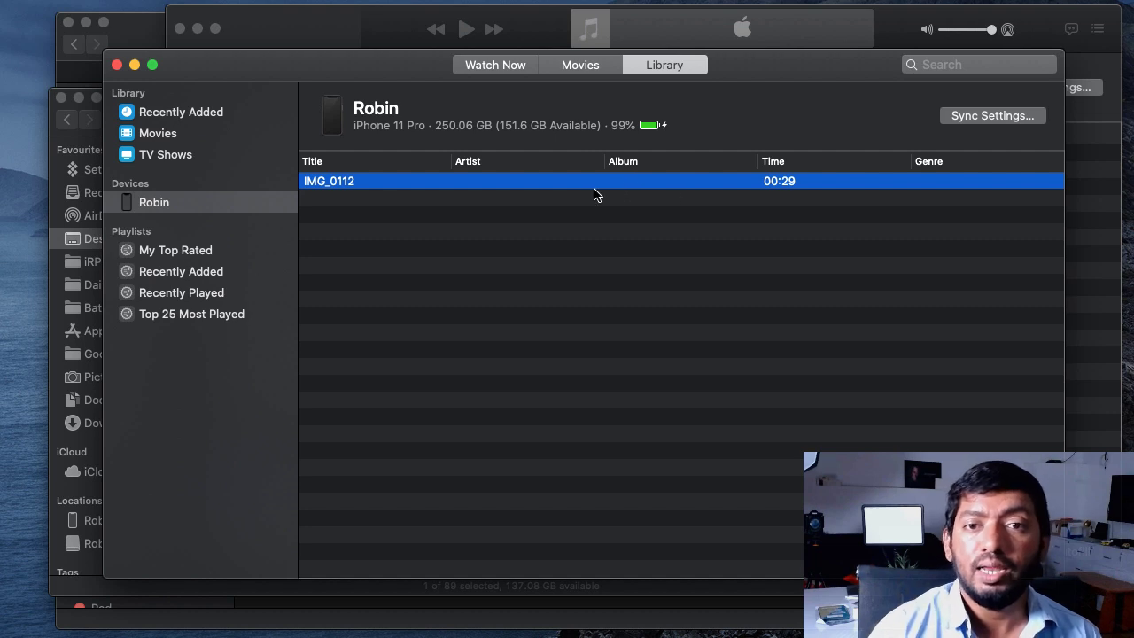
pyautogui.press('BackSpace')
pyautogui.press('Return')
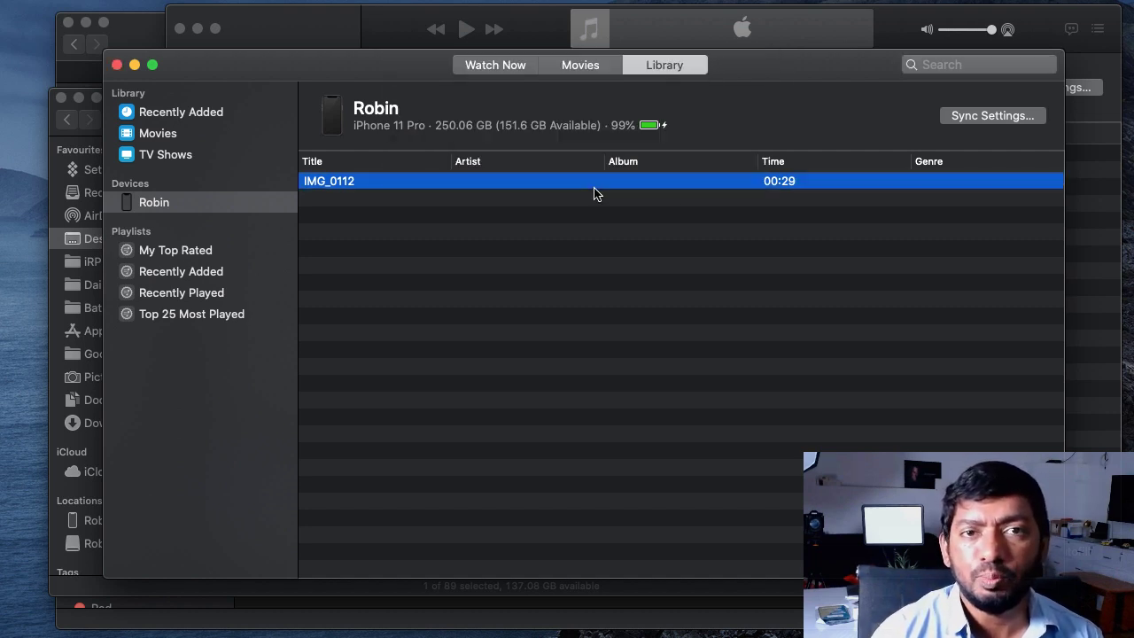